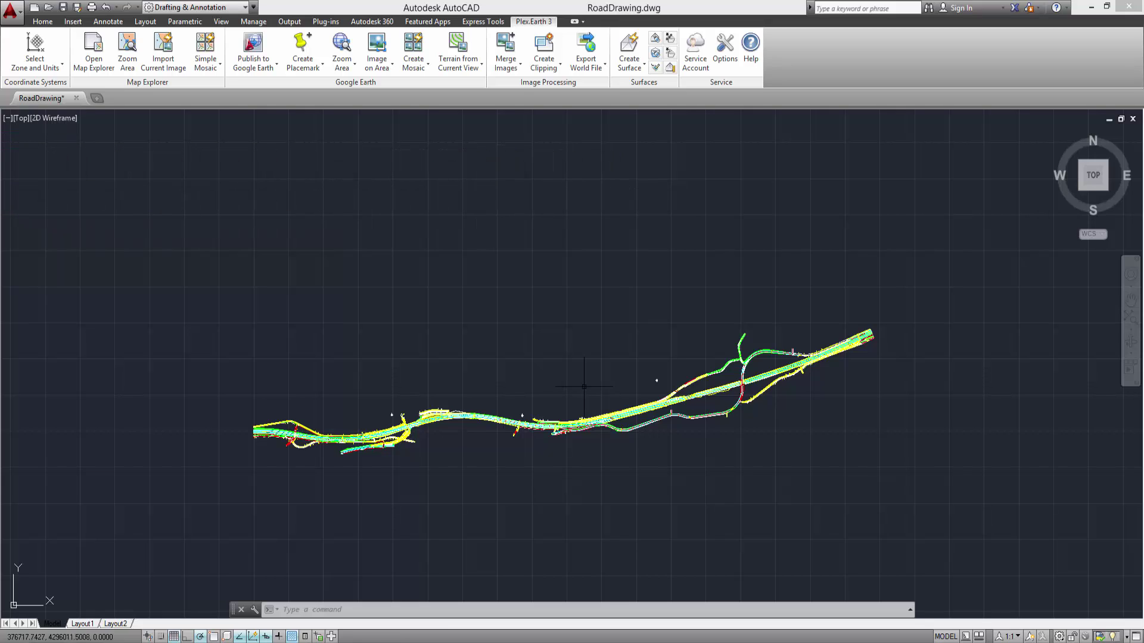
Set the Plex.Earth zone to Greece, GGRS87 / Greek Grid, with drawing units in Meters.
{"action": "left_click", "coordinate": [24, 39]}
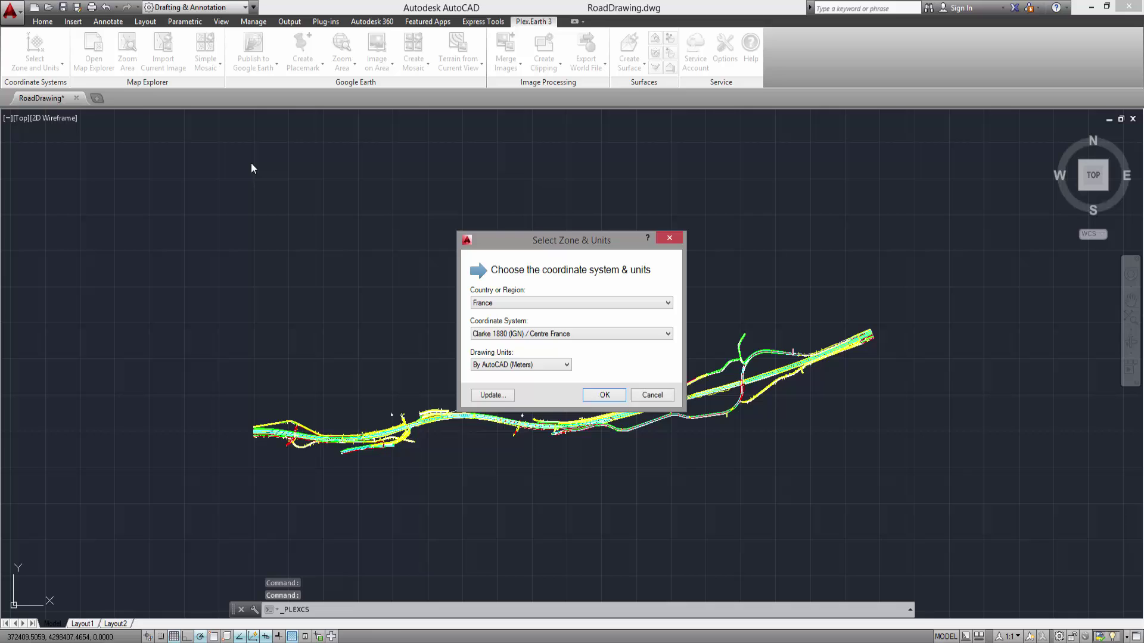
{"action": "left_click", "coordinate": [541, 305]}
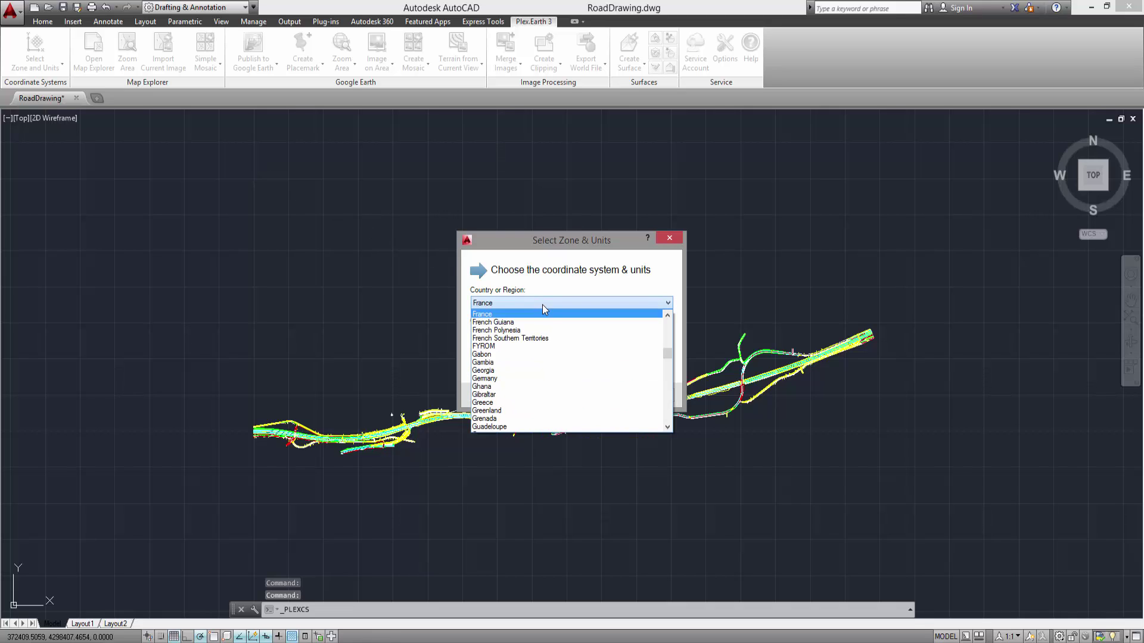
{"action": "left_click", "coordinate": [530, 402]}
{"action": "left_click", "coordinate": [558, 344]}
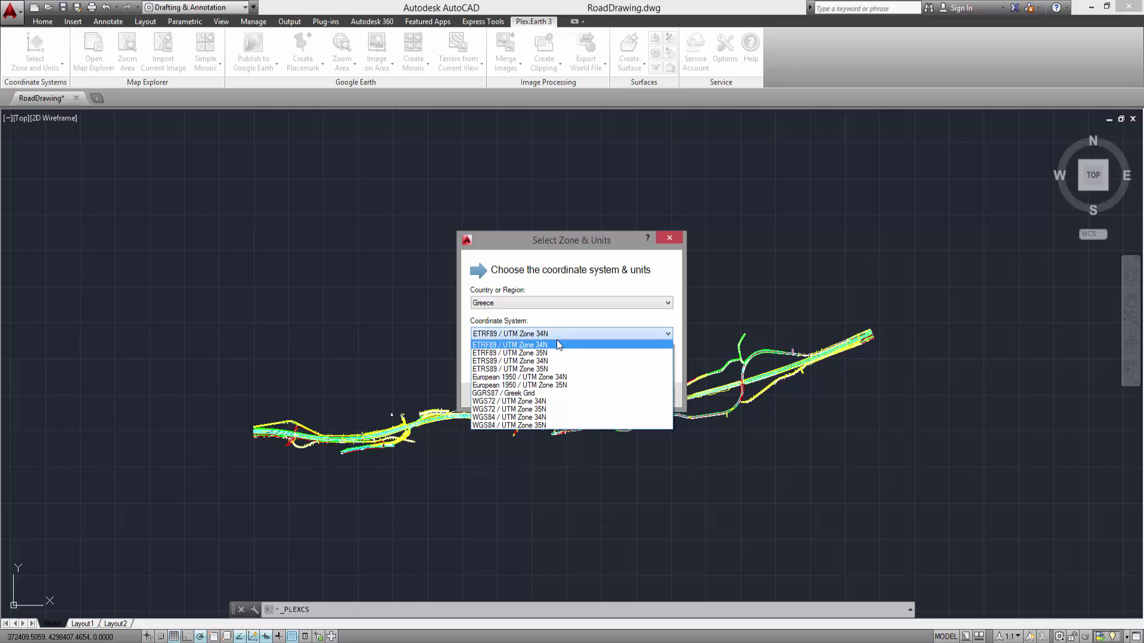
{"action": "left_click", "coordinate": [538, 394]}
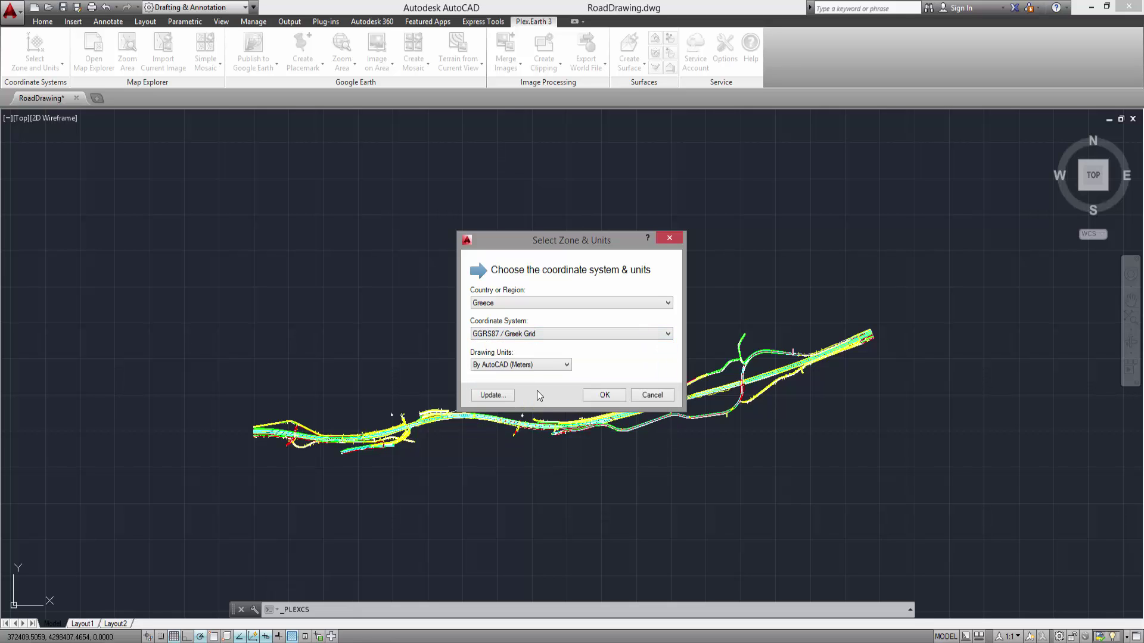
{"action": "left_click", "coordinate": [553, 366]}
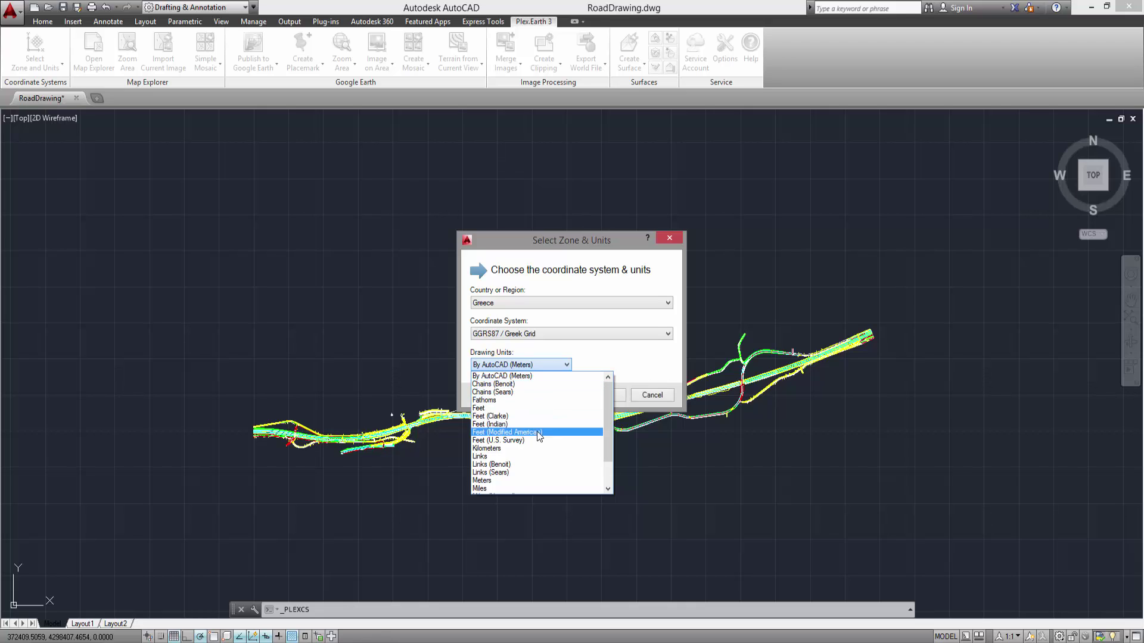
{"action": "left_click", "coordinate": [523, 478]}
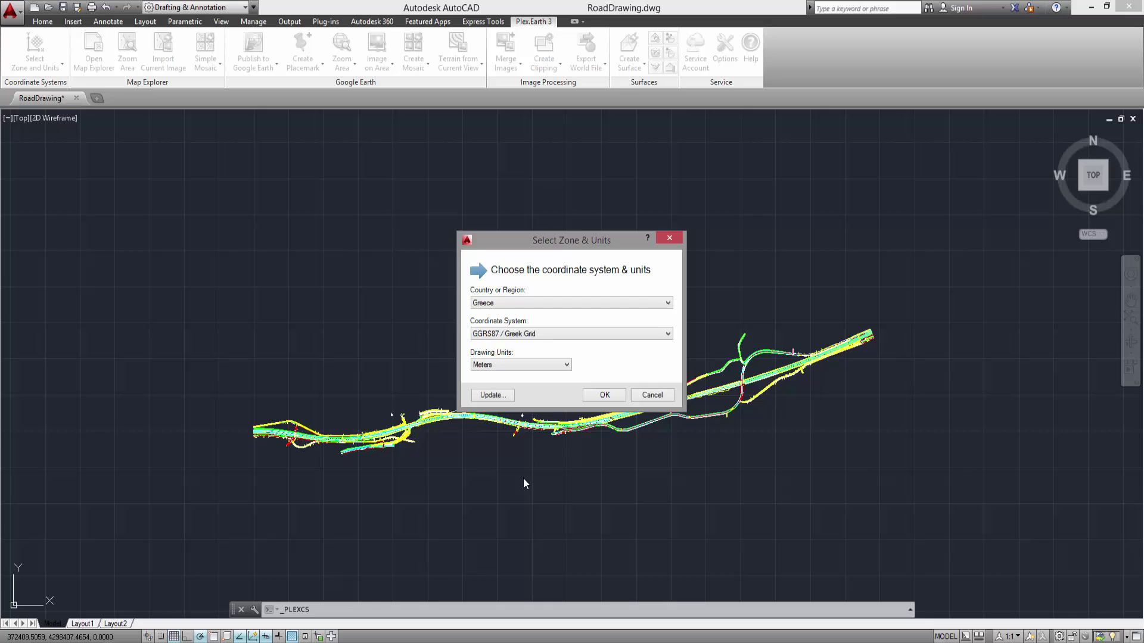
{"action": "left_click", "coordinate": [601, 395]}
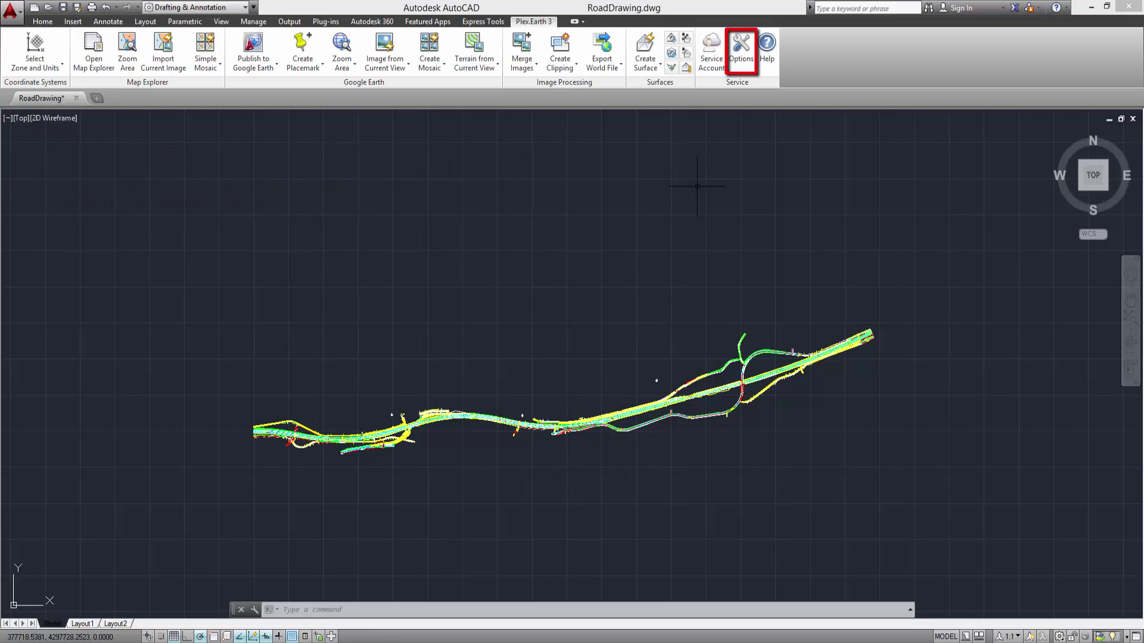
In Plex.Earth Image & Mosaics options, keep JPEG format saved to the drawing path.
{"action": "left_click", "coordinate": [741, 51]}
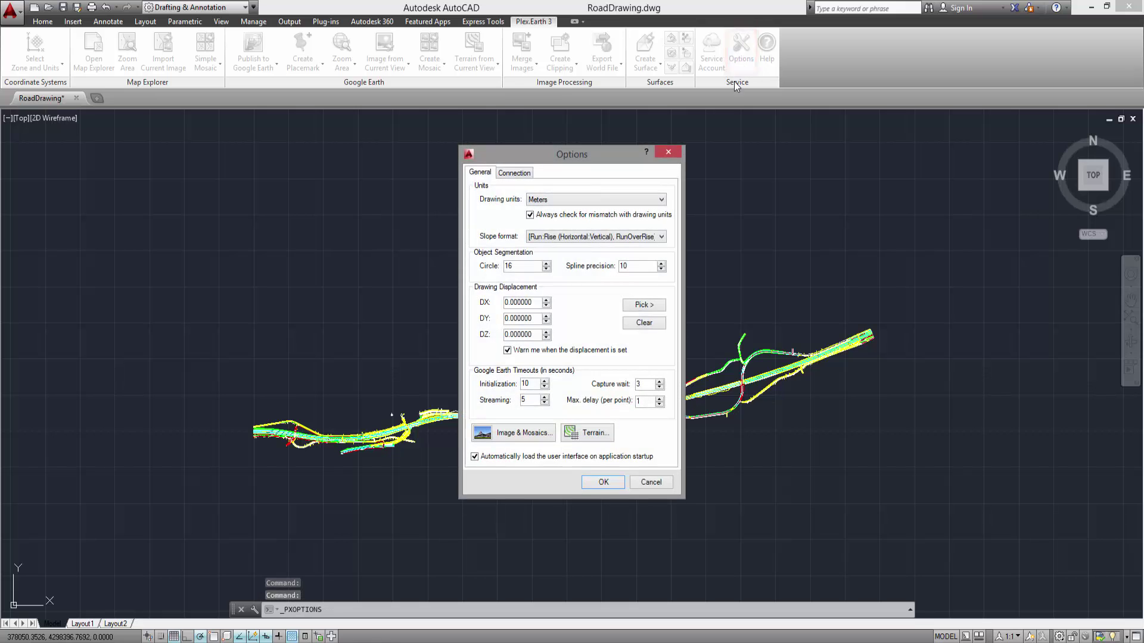
{"action": "left_click", "coordinate": [538, 434]}
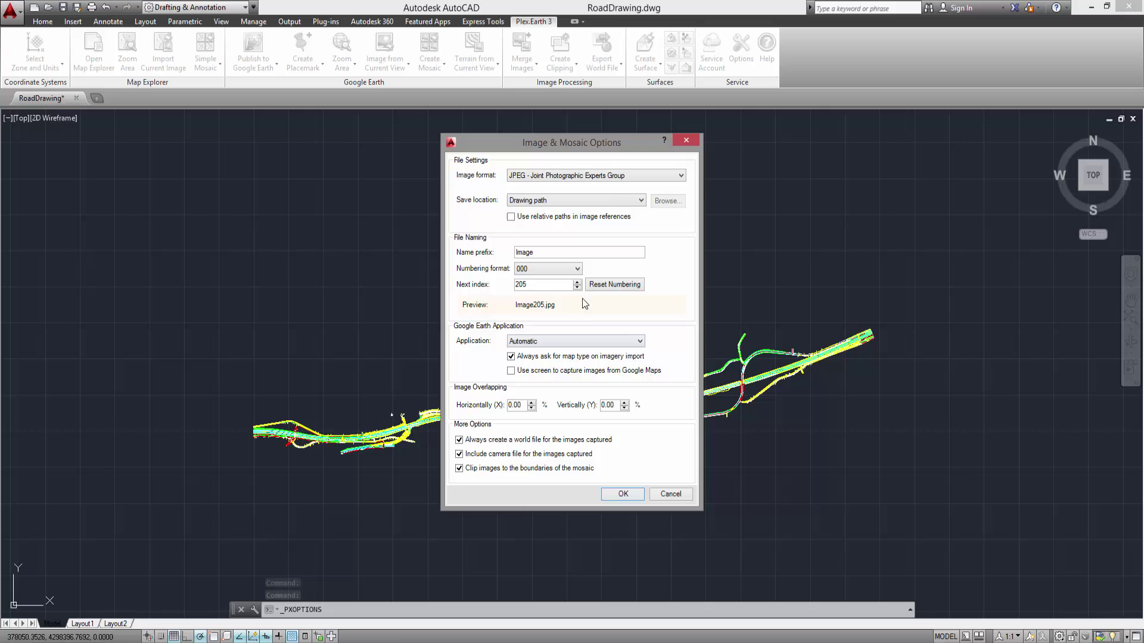
{"action": "left_click", "coordinate": [621, 181]}
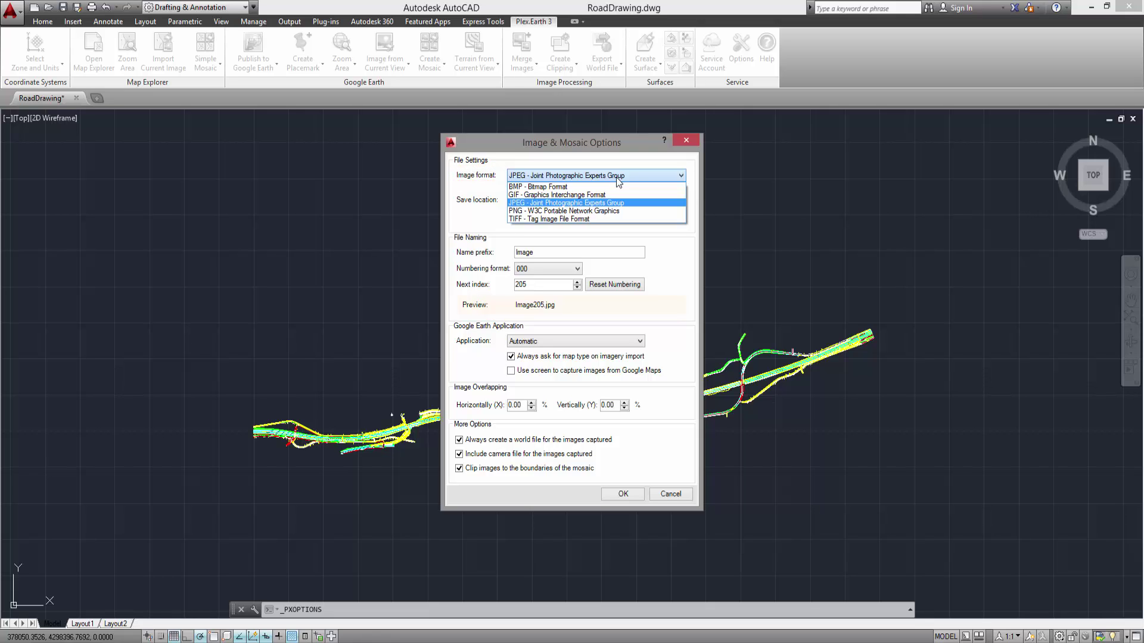
{"action": "left_click", "coordinate": [616, 177]}
{"action": "left_click", "coordinate": [599, 201]}
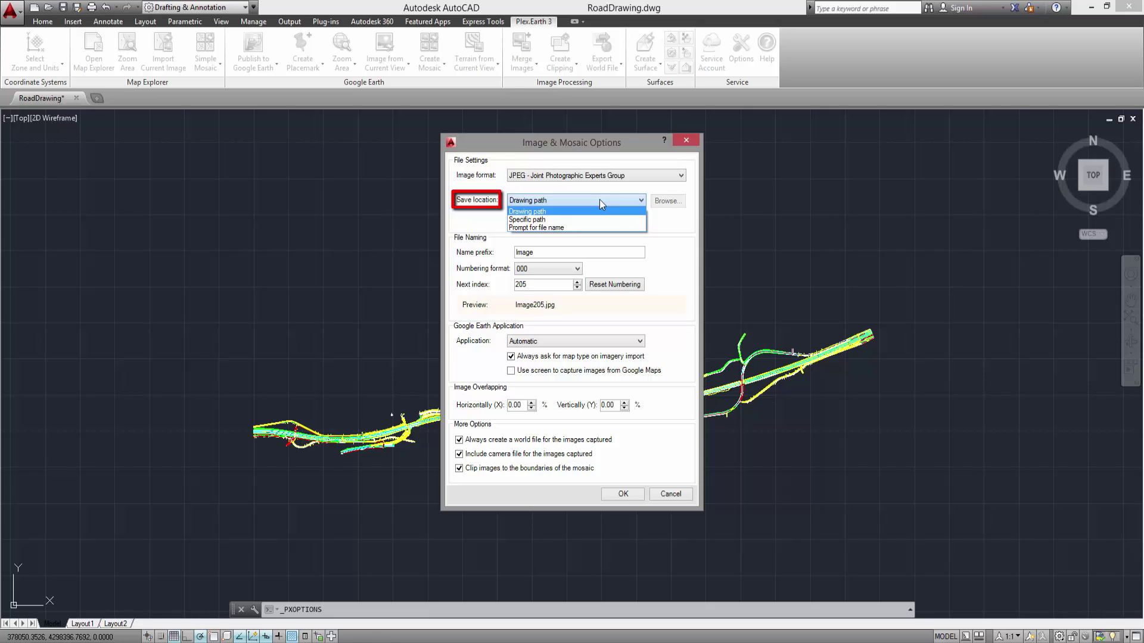
{"action": "left_click", "coordinate": [599, 199]}
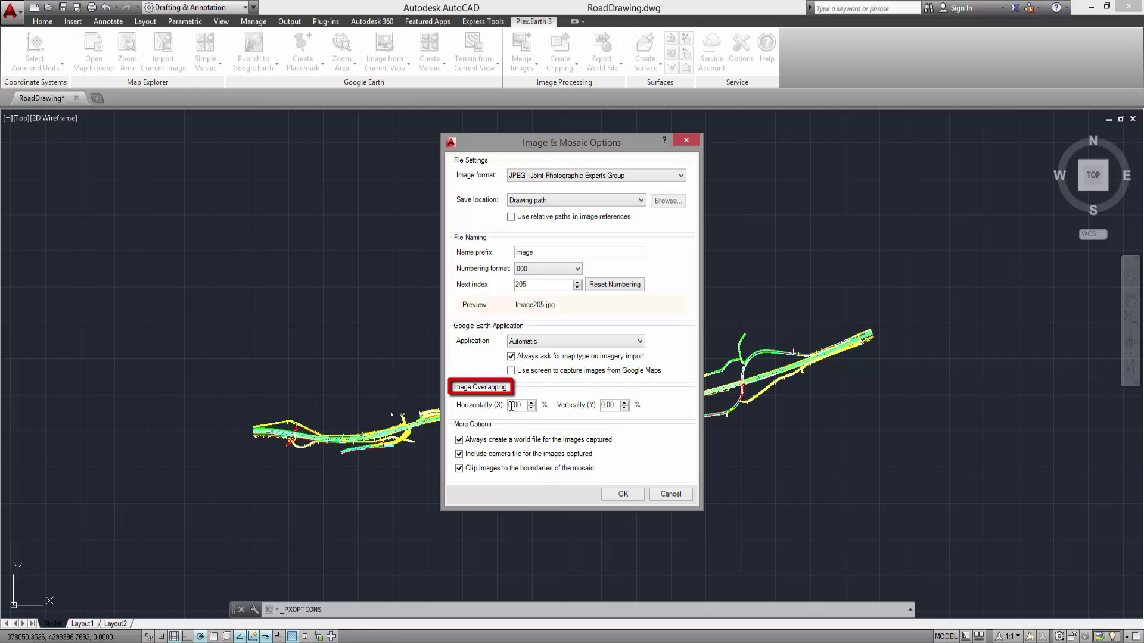
Set Image Overlapping X and Y to 5.00 and confirm the image settings.
{"action": "left_click_drag", "start_coordinate": [511, 407], "coordinate": [509, 407]}
{"action": "type", "text": "5"}
{"action": "left_click_drag", "start_coordinate": [606, 407], "coordinate": [602, 407]}
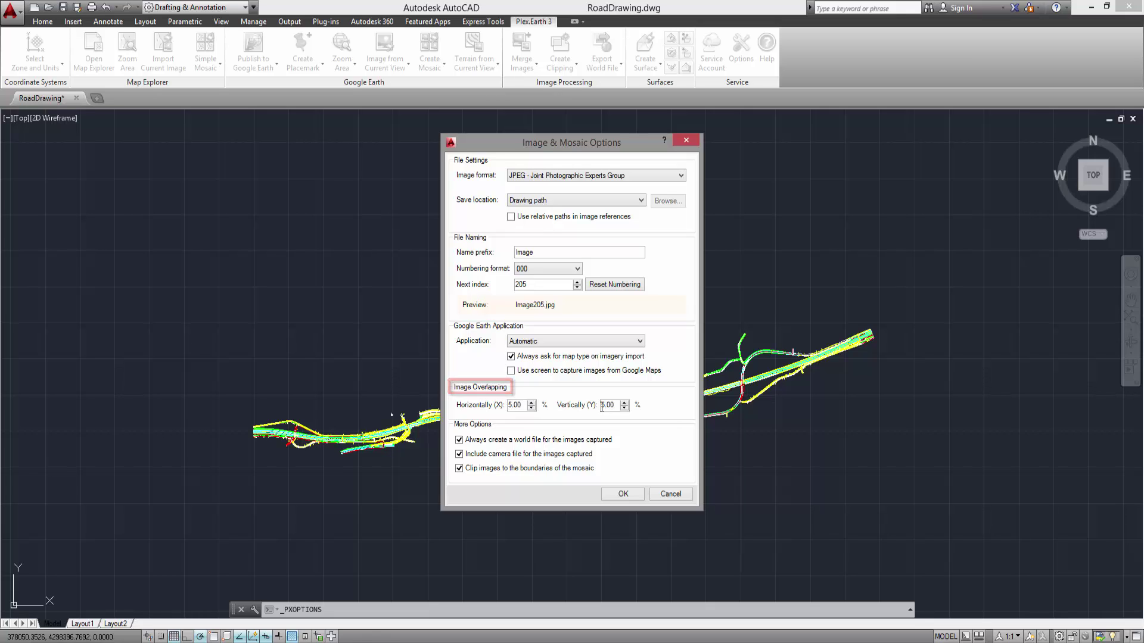
{"action": "left_click", "coordinate": [620, 493]}
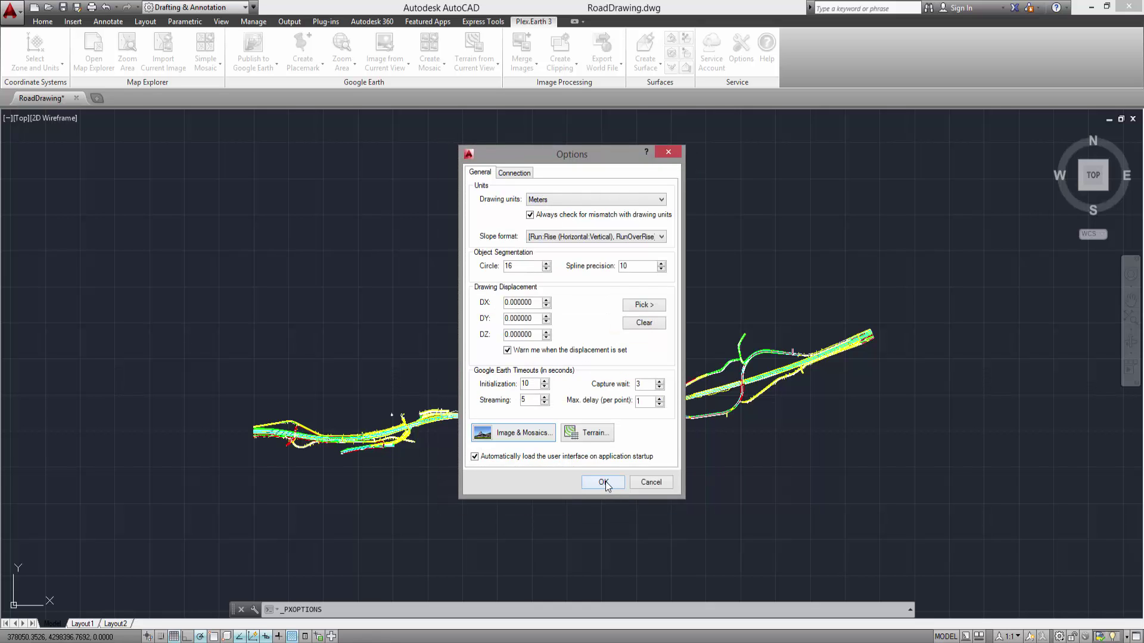
Apply the Plex.Earth options and start Zoom Area with a corner above the road drawing.
{"action": "left_click", "coordinate": [605, 481]}
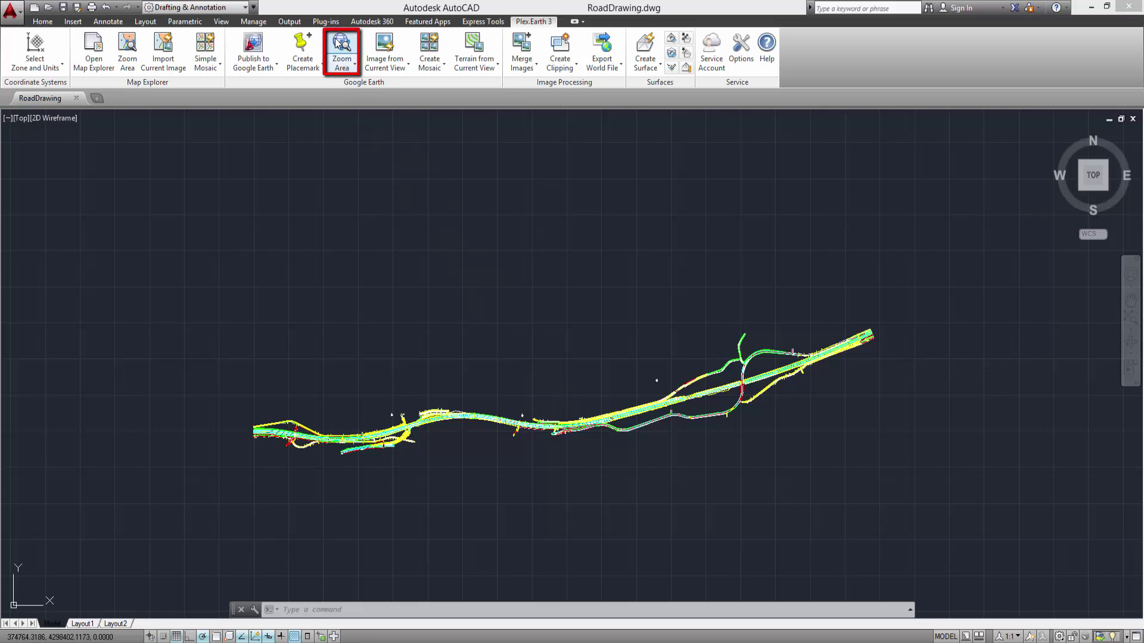
{"action": "left_click", "coordinate": [337, 43]}
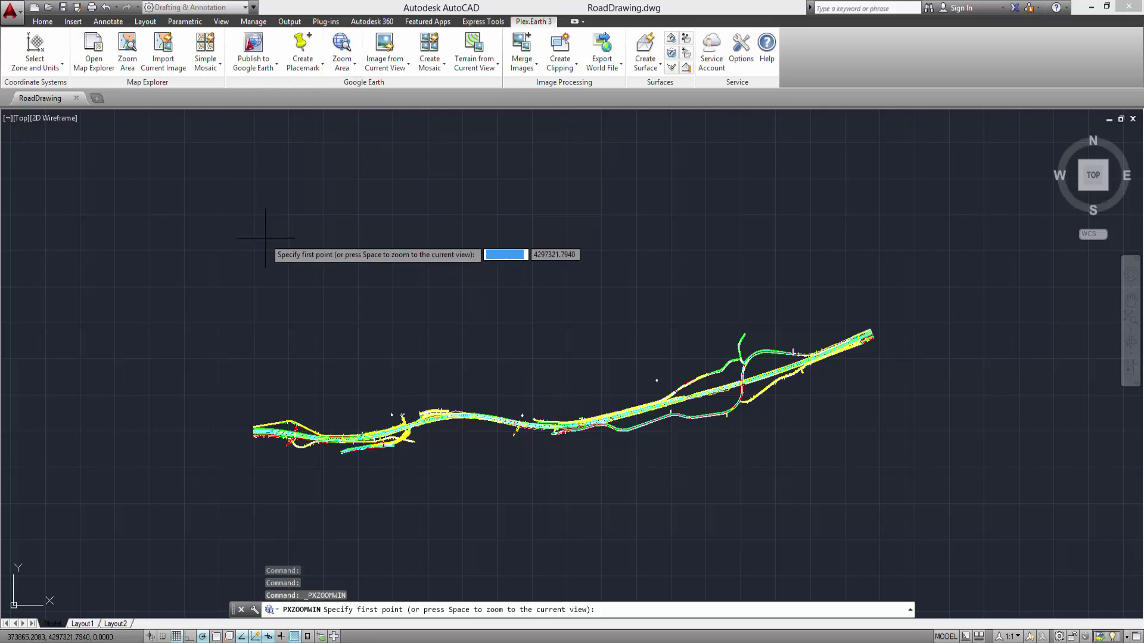
{"action": "left_click", "coordinate": [238, 274]}
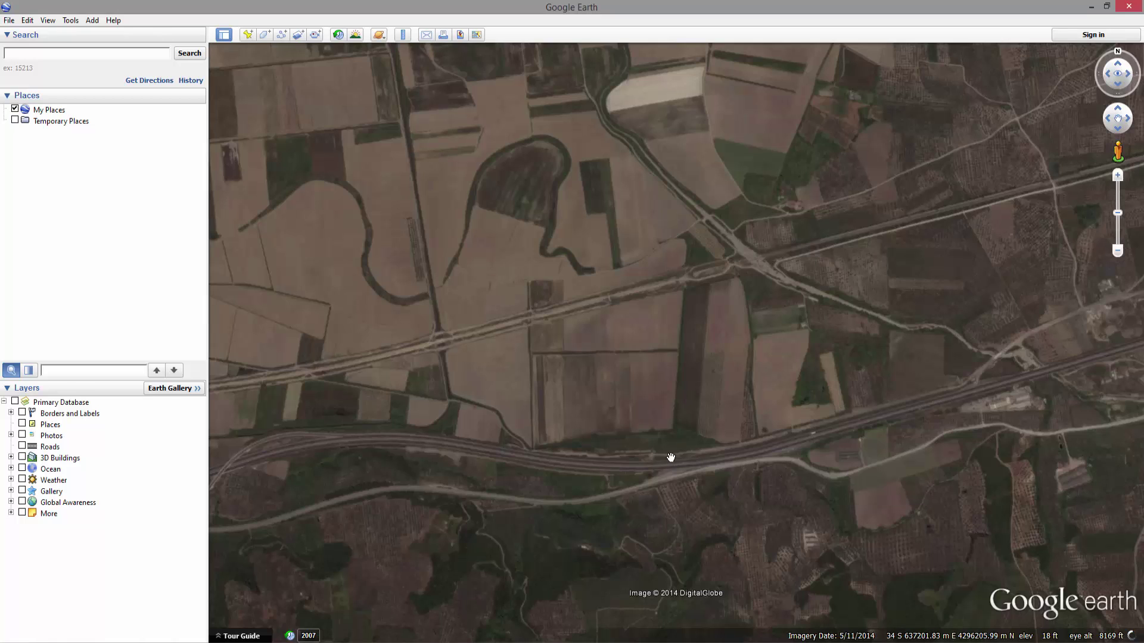
Zoom Google Earth in close on the highway lanes, then return to RoadDrawing.dwg in AutoCAD.
{"action": "scroll", "coordinate": [656, 470], "scroll_direction": "up", "scroll_amount": 2}
{"action": "scroll", "coordinate": [656, 469], "scroll_direction": "up", "scroll_amount": 3}
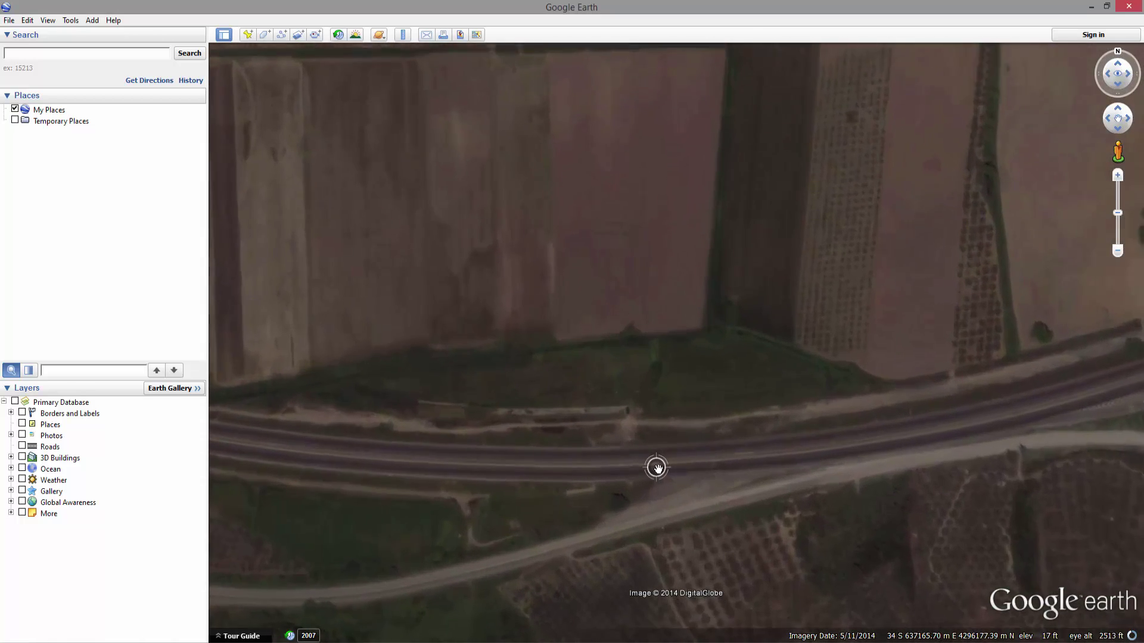
{"action": "scroll", "coordinate": [659, 469], "scroll_direction": "up", "scroll_amount": 2}
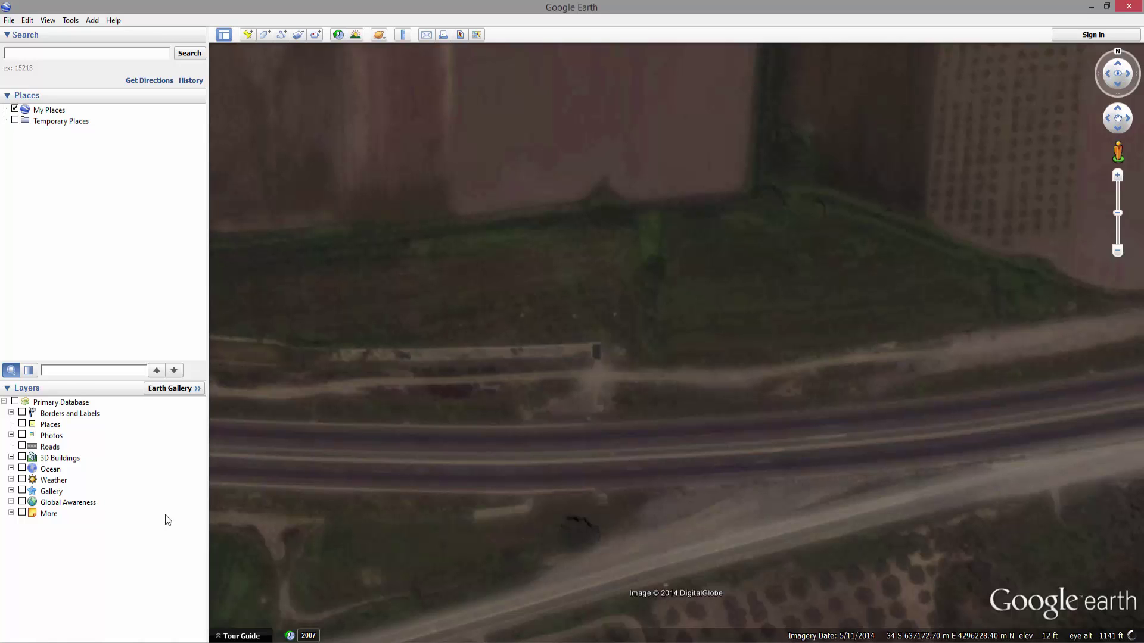
{"action": "key", "text": "alt+Tab"}
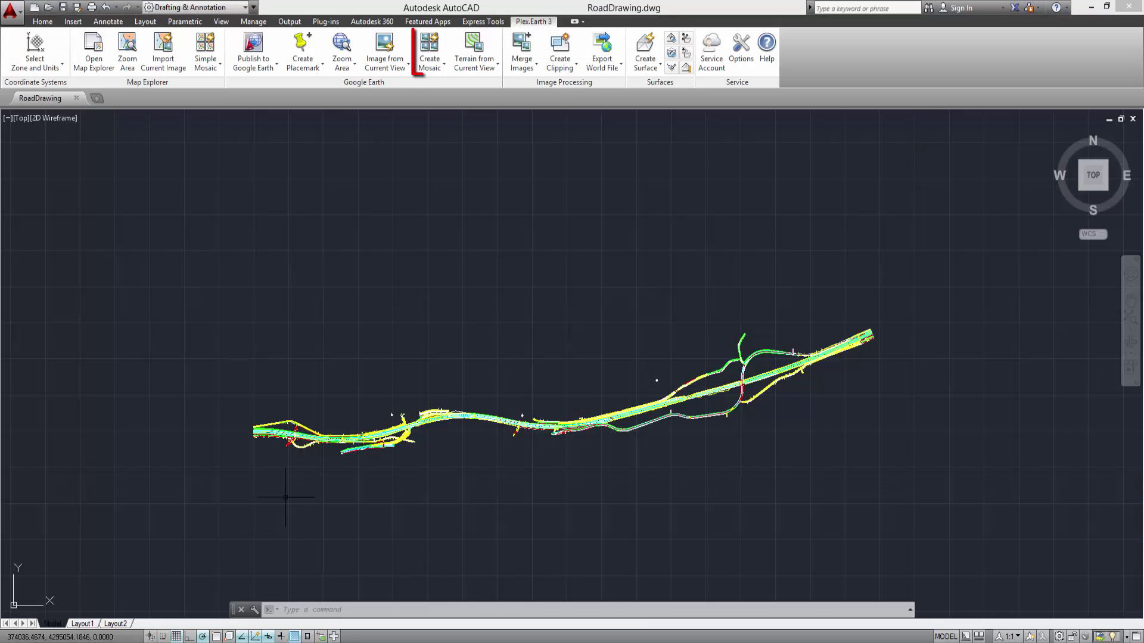
Create a 28-tile Google Satellite mosaic over a rectangle from above-left to below-right of the road.
{"action": "left_click", "coordinate": [440, 50]}
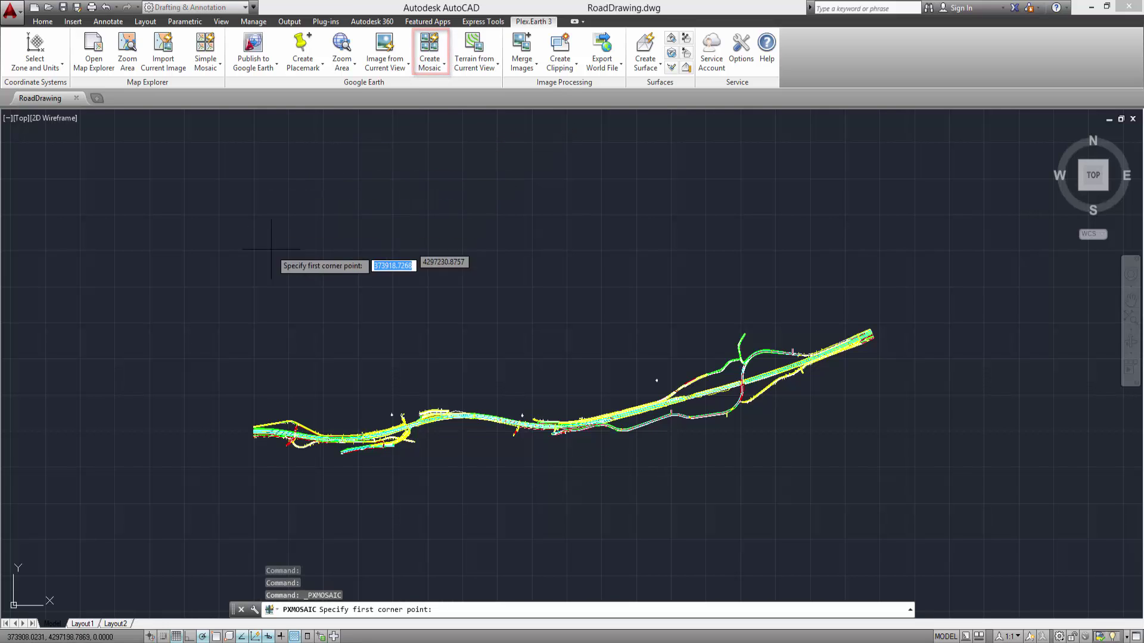
{"action": "left_click", "coordinate": [271, 337]}
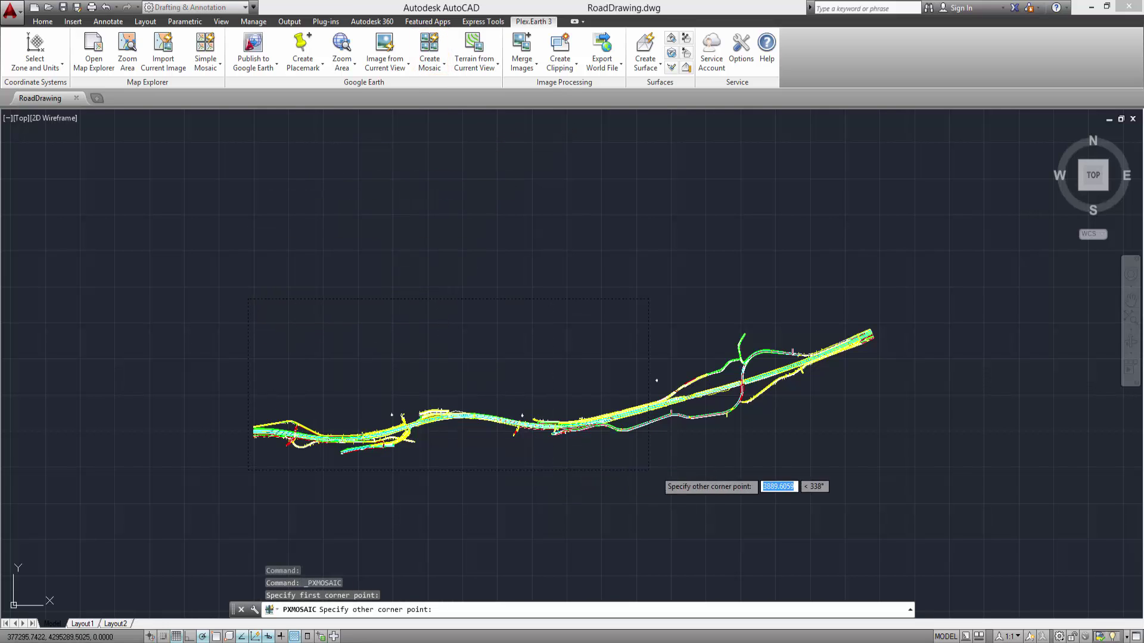
{"action": "left_click", "coordinate": [875, 492]}
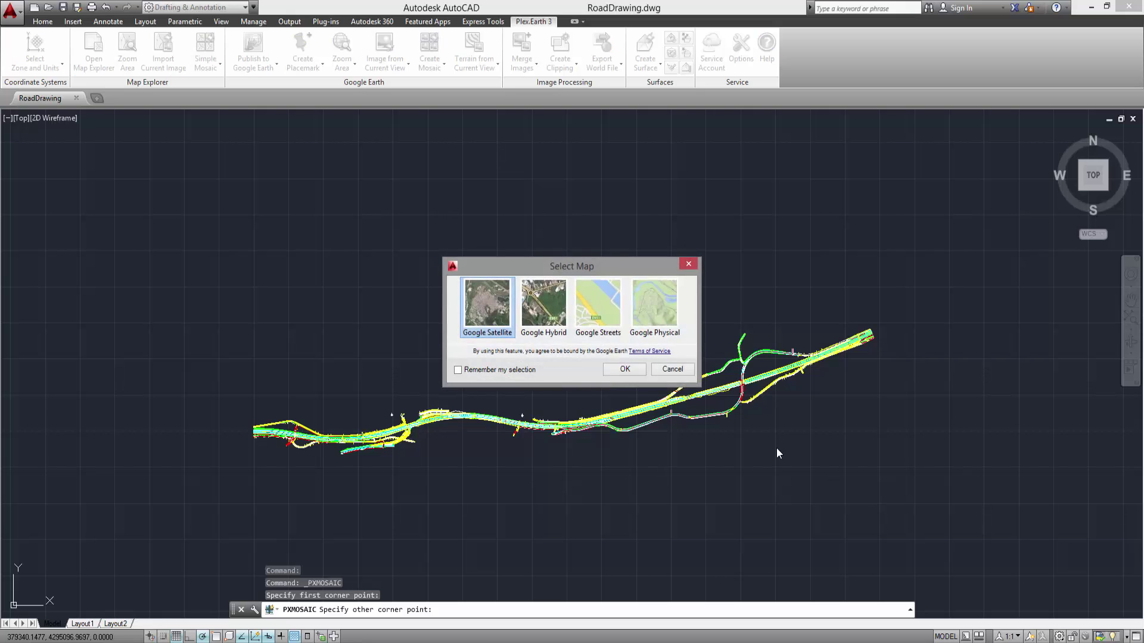
{"action": "left_click", "coordinate": [625, 370]}
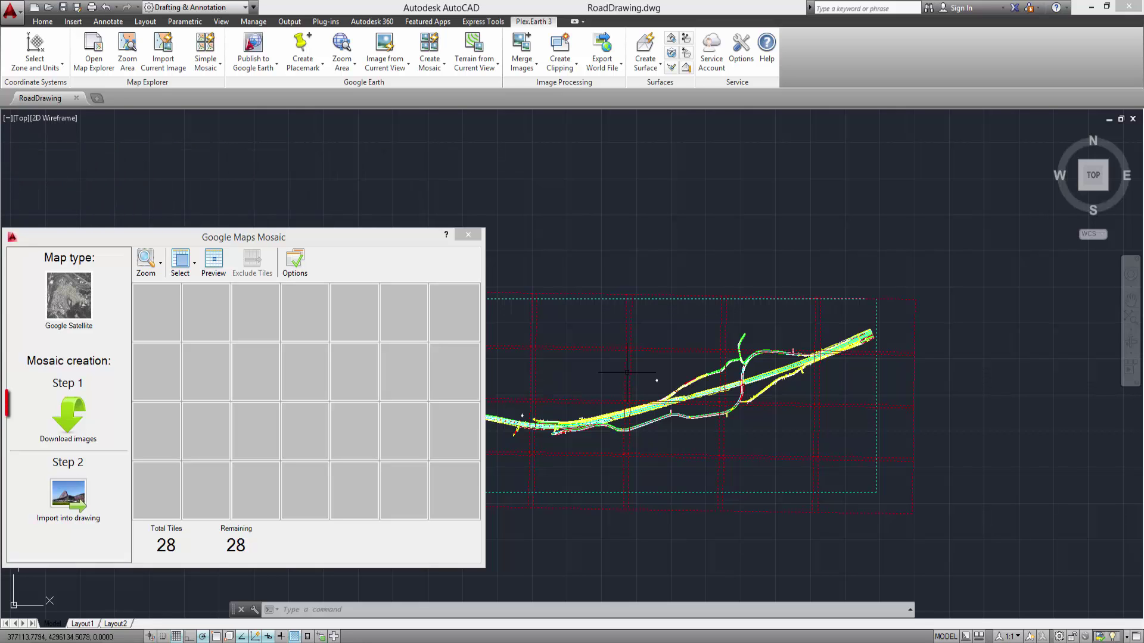
Download all 28 Google Satellite tiles, preview a few, and import the mosaic into the drawing.
{"action": "left_click", "coordinate": [97, 434]}
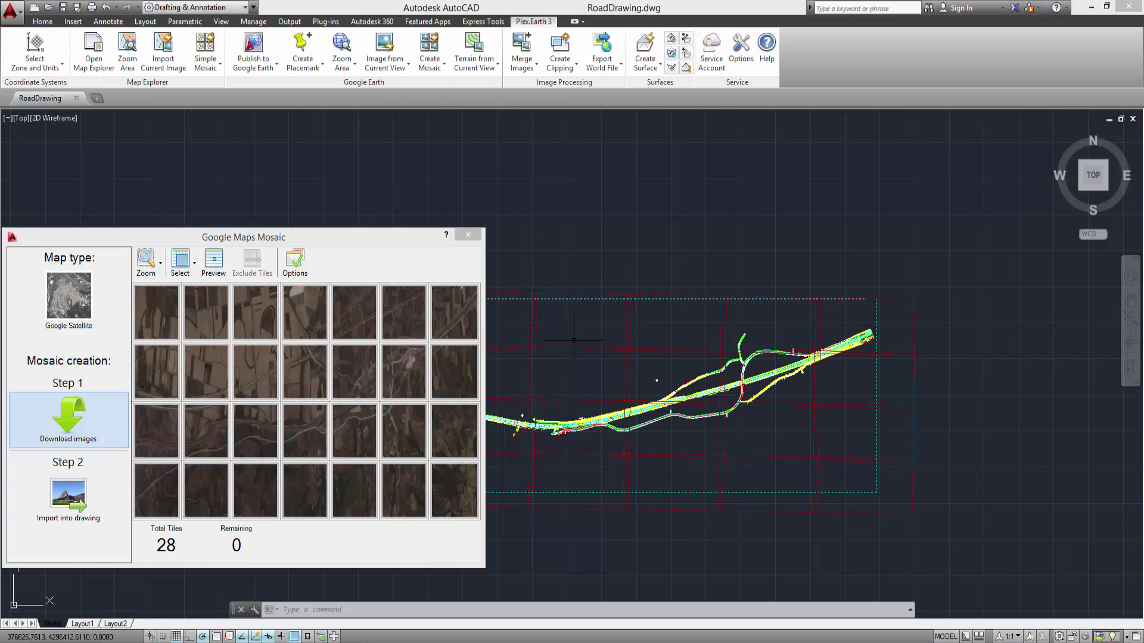
{"action": "mouse_move", "coordinate": [469, 368]}
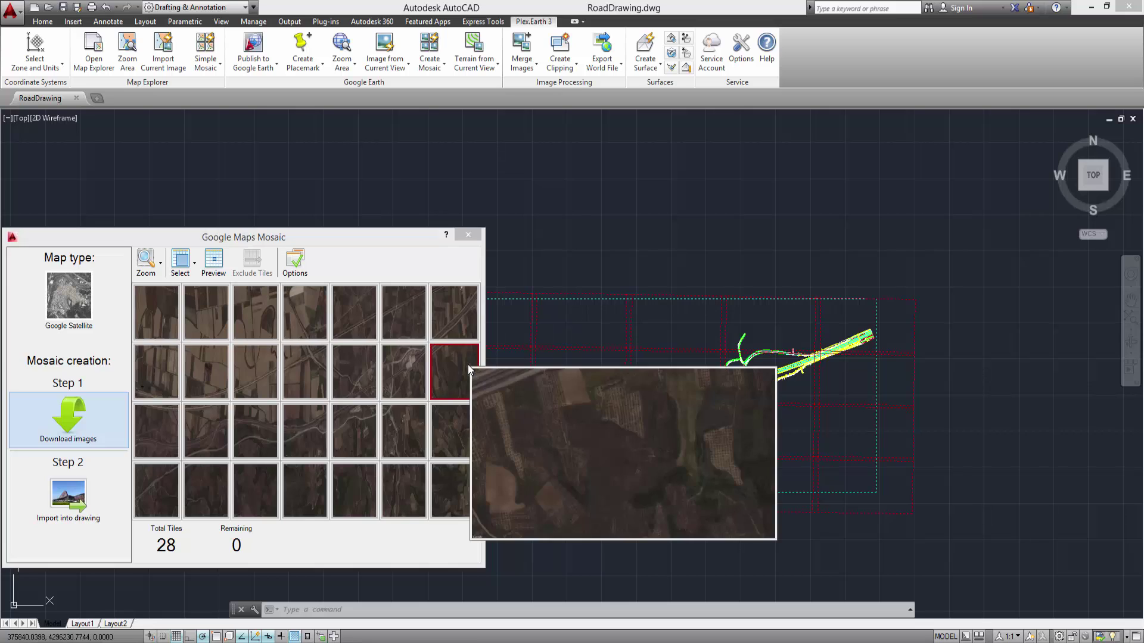
{"action": "mouse_move", "coordinate": [415, 369]}
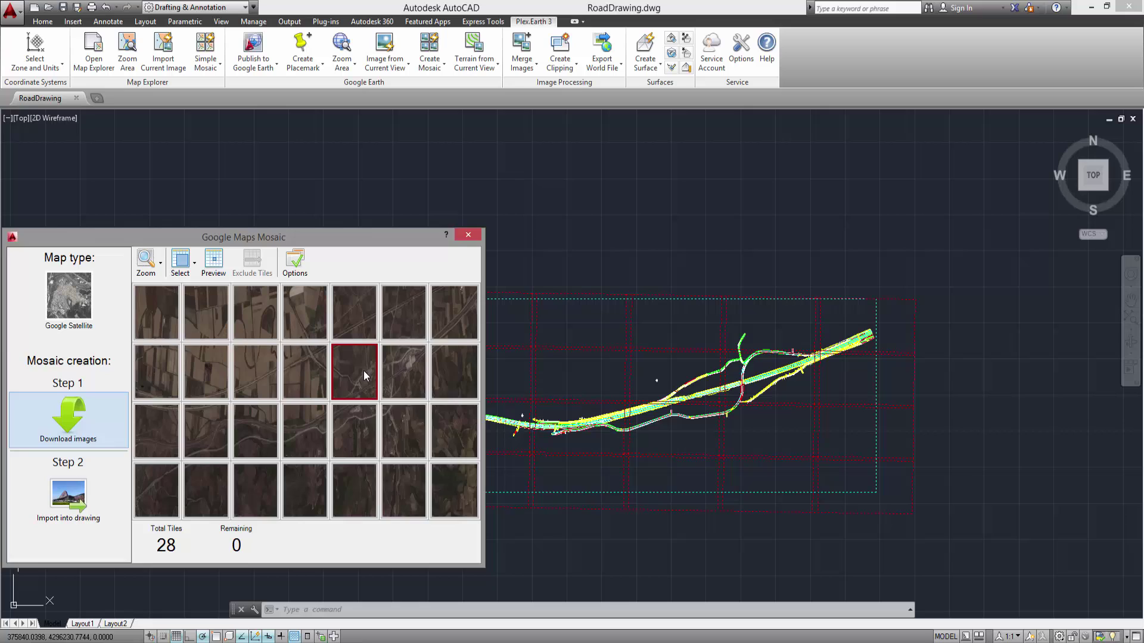
{"action": "mouse_move", "coordinate": [363, 375]}
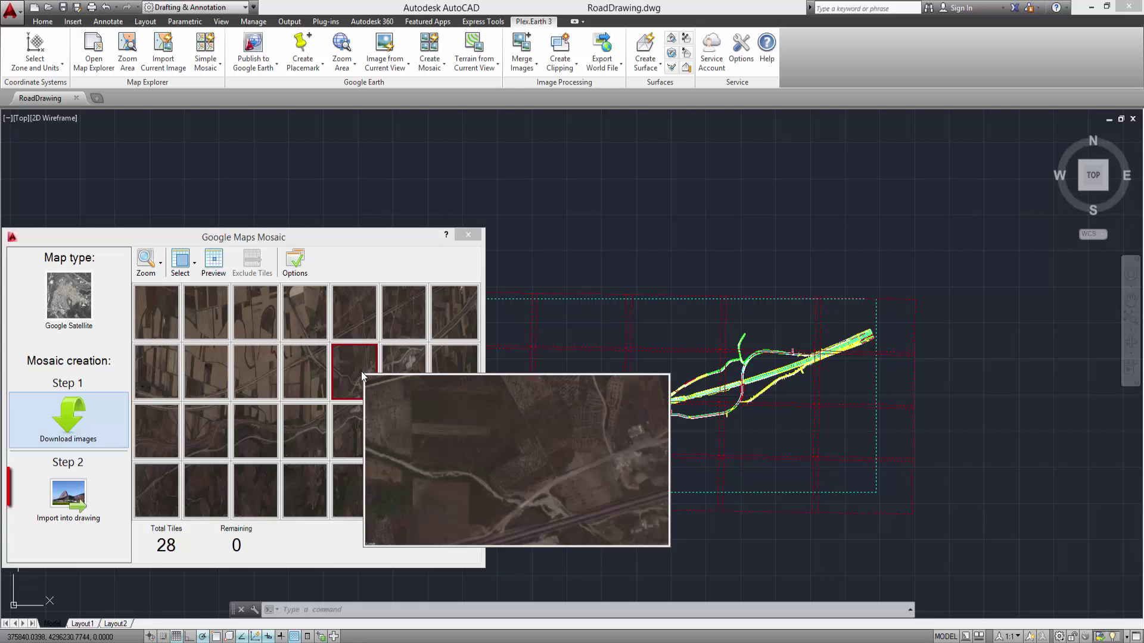
{"action": "left_click", "coordinate": [96, 493]}
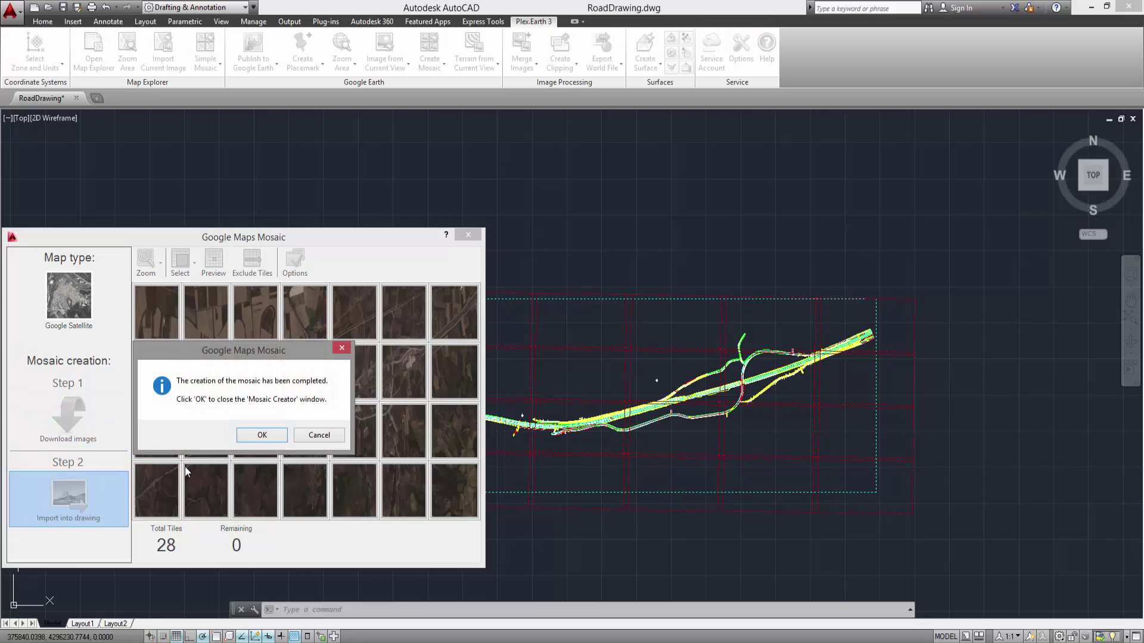
Dismiss the completion message, select the mosaic image and use Draw Order > Send to Back.
{"action": "left_click", "coordinate": [271, 435]}
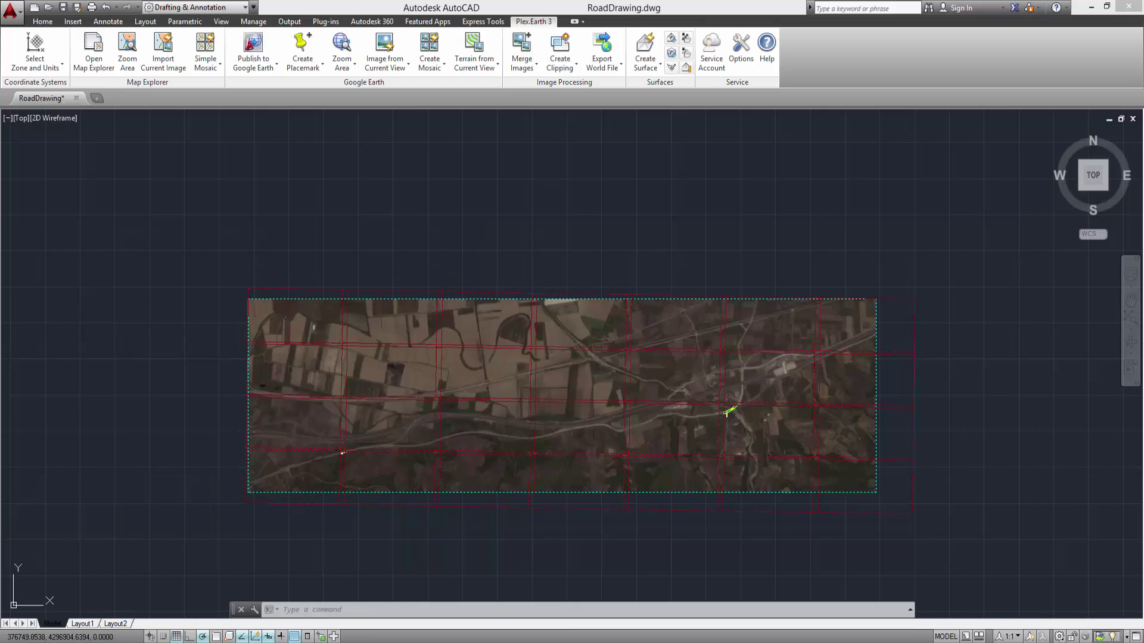
{"action": "left_click", "coordinate": [588, 289]}
{"action": "left_click", "coordinate": [532, 311]}
{"action": "right_click", "coordinate": [530, 316]}
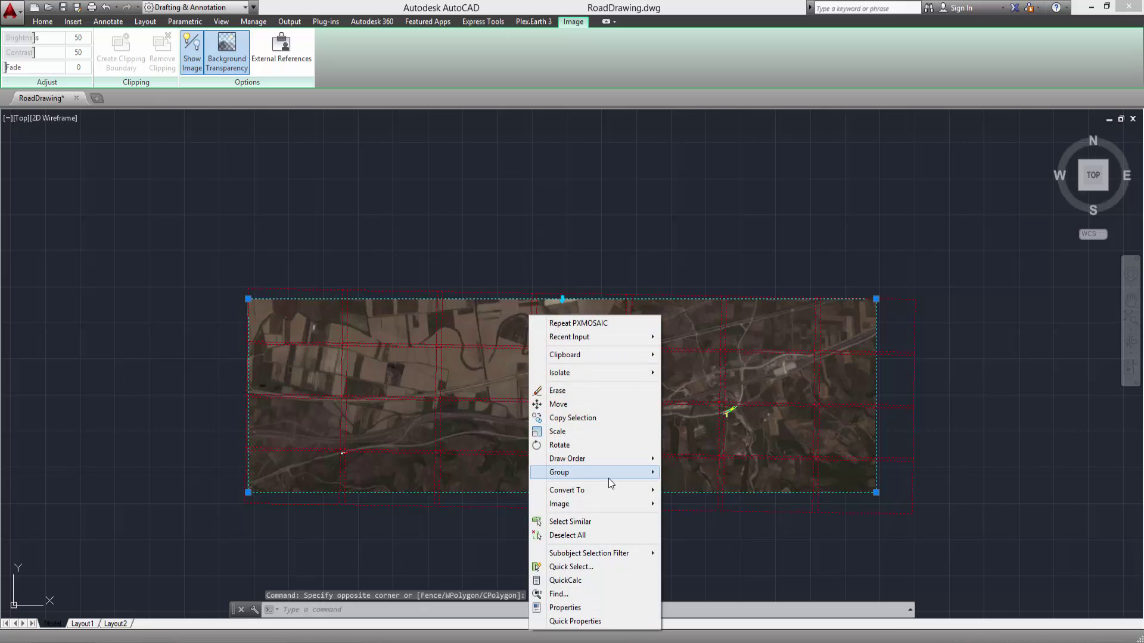
{"action": "mouse_move", "coordinate": [620, 460]}
{"action": "left_click", "coordinate": [679, 473]}
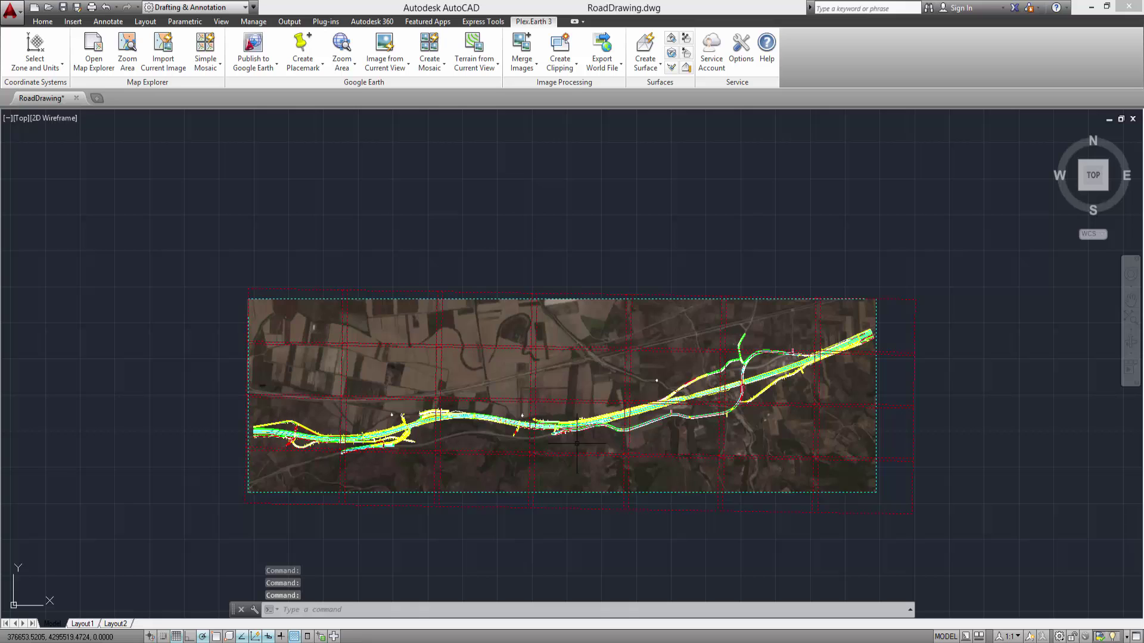
{"action": "scroll", "coordinate": [591, 452], "scroll_direction": "up", "scroll_amount": 4}
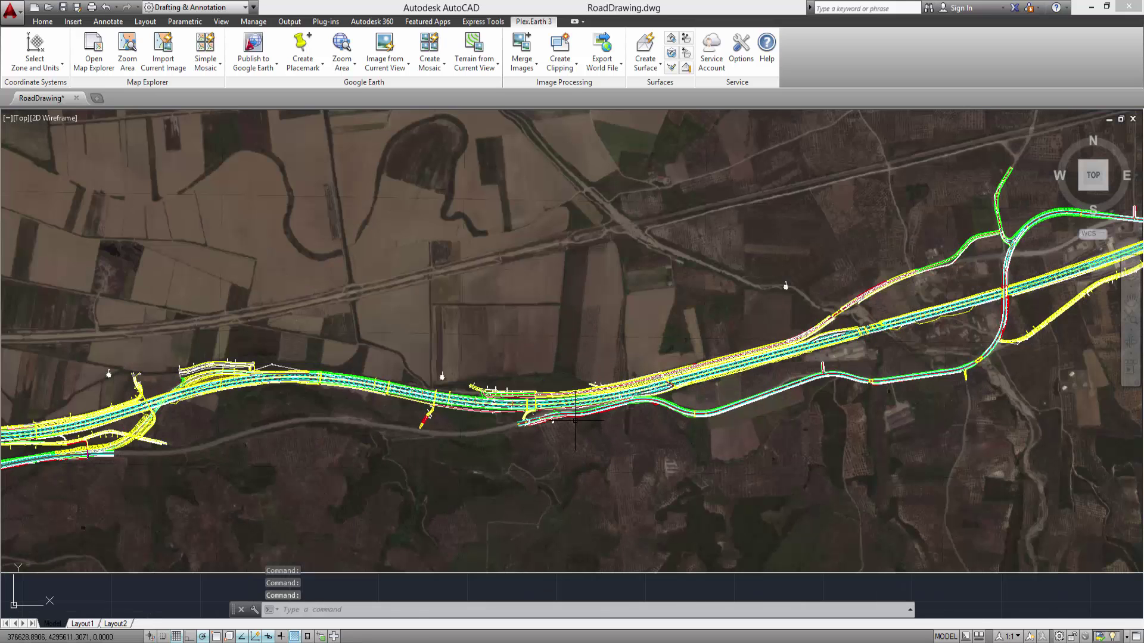
{"action": "scroll", "coordinate": [575, 426], "scroll_direction": "up", "scroll_amount": 2}
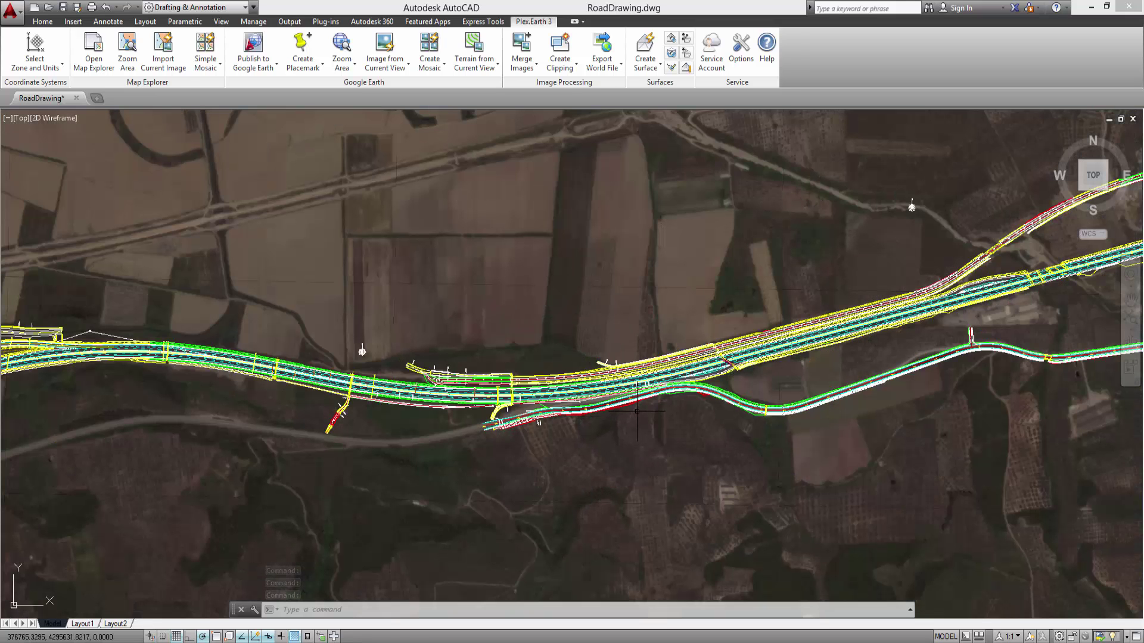
{"action": "scroll", "coordinate": [638, 411], "scroll_direction": "up", "scroll_amount": 2}
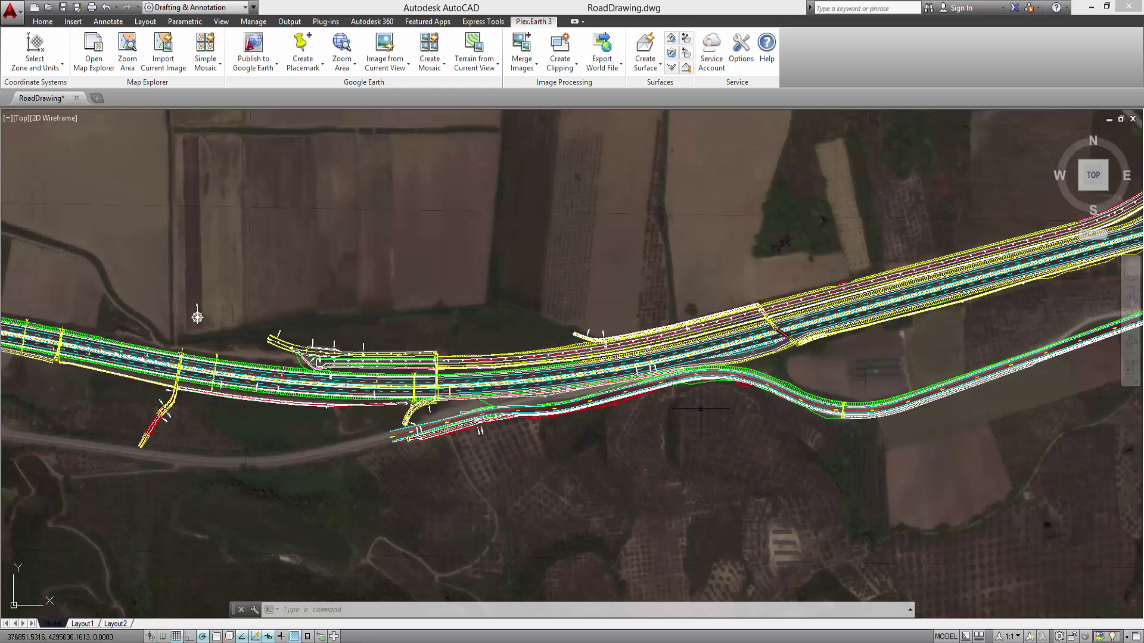